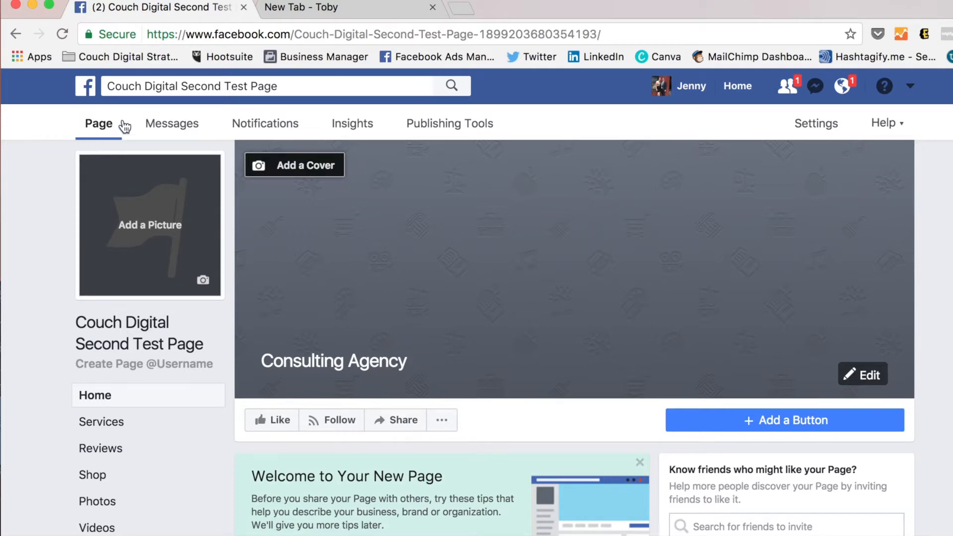
Go to business.facebook.com in the other browser tab and open the Business Settings for Couch Digital Strategies
{"action": "left_click", "coordinate": [305, 16]}
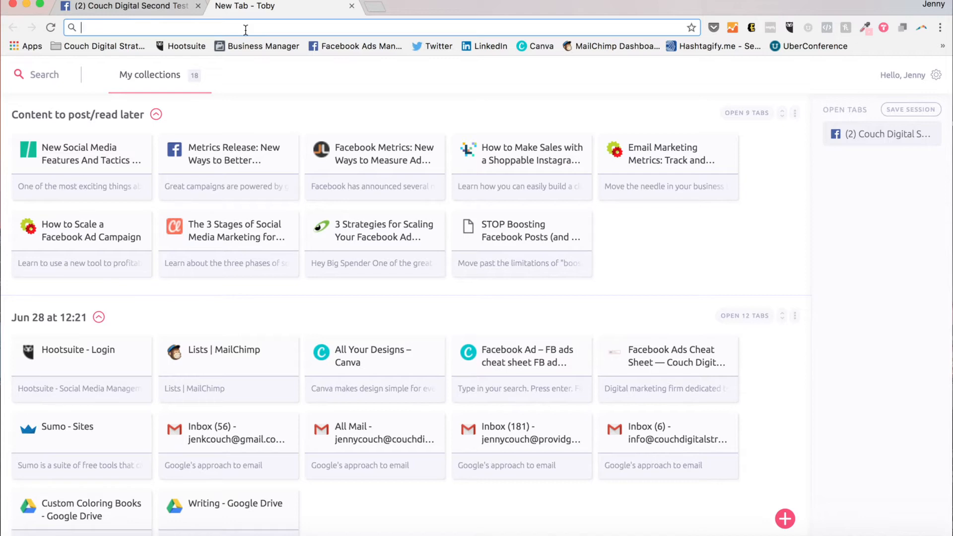
{"action": "type", "text": "business.facebook.com"}
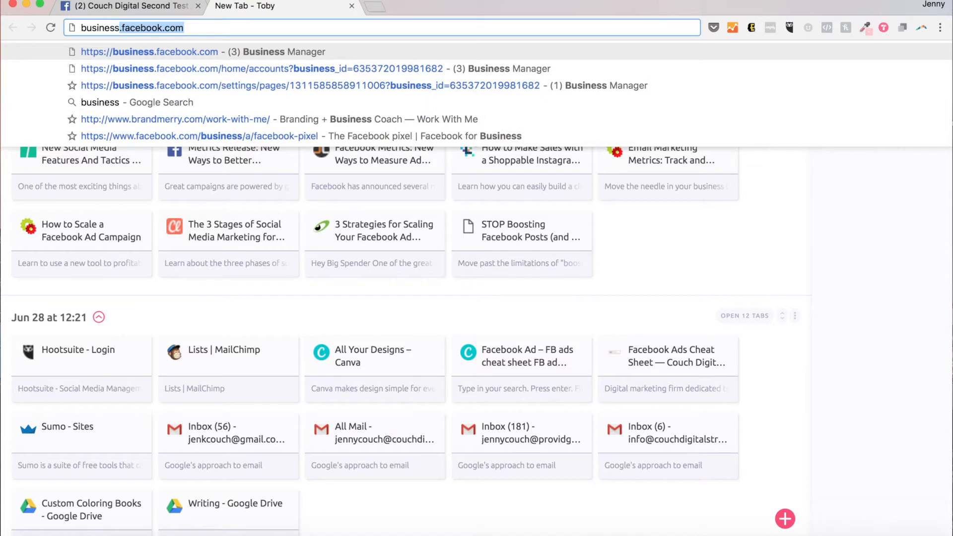
{"action": "key", "text": "Return"}
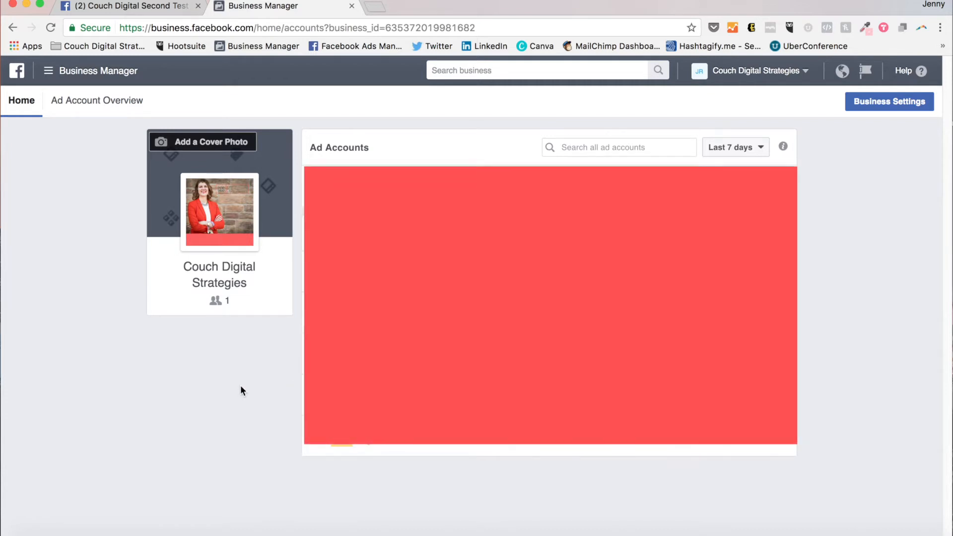
{"action": "left_click", "coordinate": [58, 76]}
{"action": "left_click", "coordinate": [63, 142]}
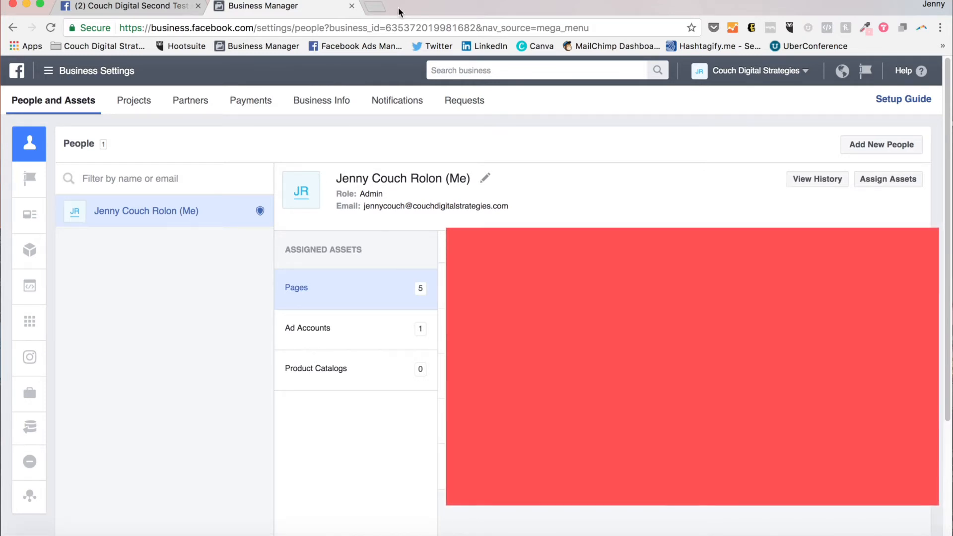
Examine the business asset sections in order, from Pages, Ad Accounts, Apps and Pixels through to Offline Event Sets
{"action": "mouse_move", "coordinate": [31, 184]}
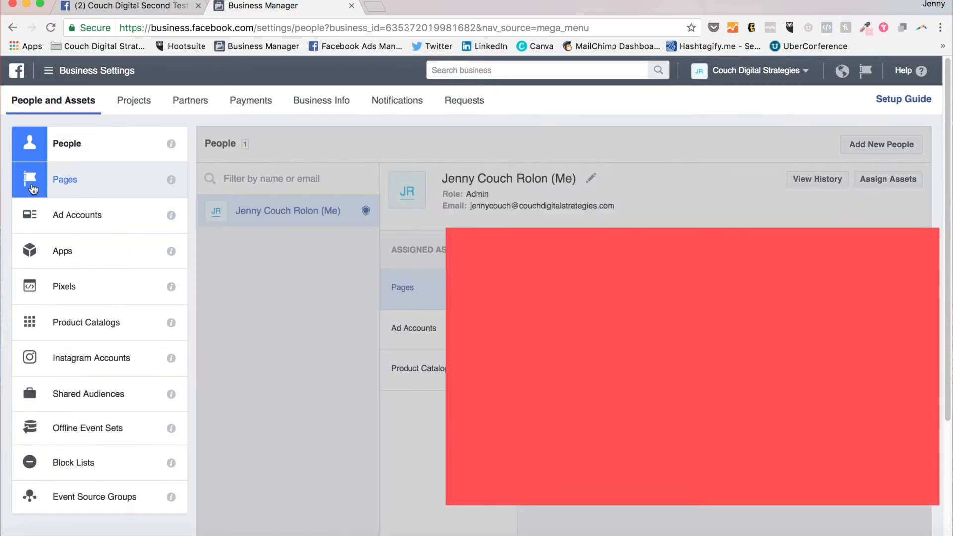
{"action": "left_click", "coordinate": [82, 189]}
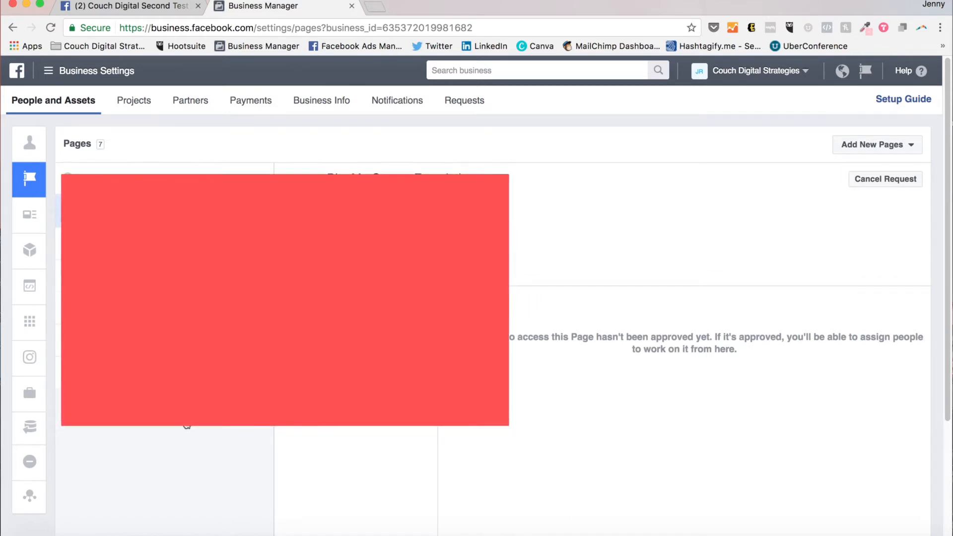
{"action": "mouse_move", "coordinate": [28, 216]}
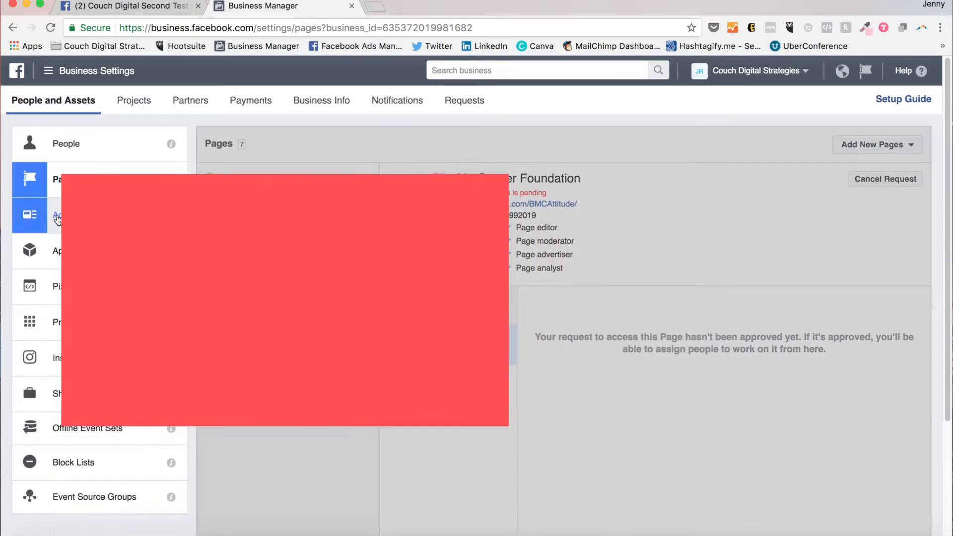
{"action": "left_click", "coordinate": [54, 220]}
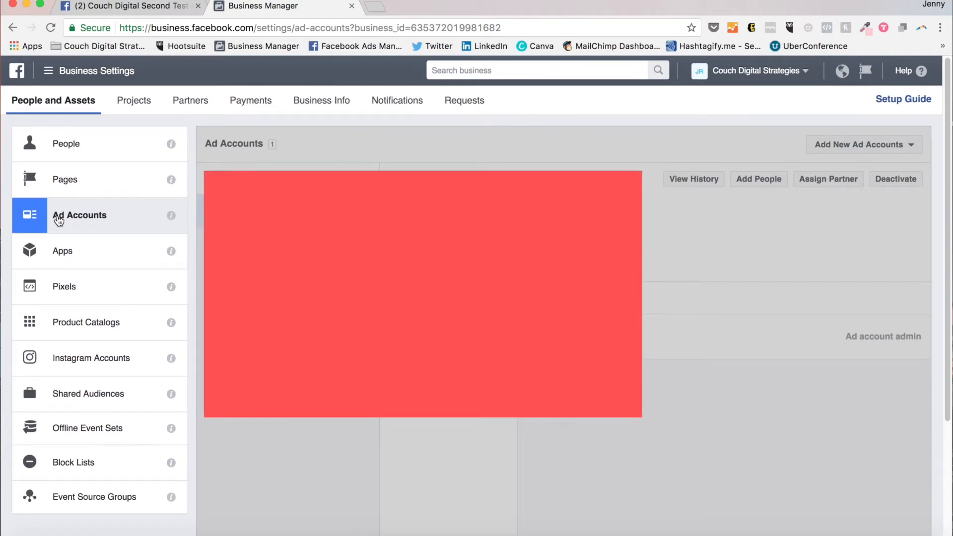
{"action": "left_click", "coordinate": [67, 250]}
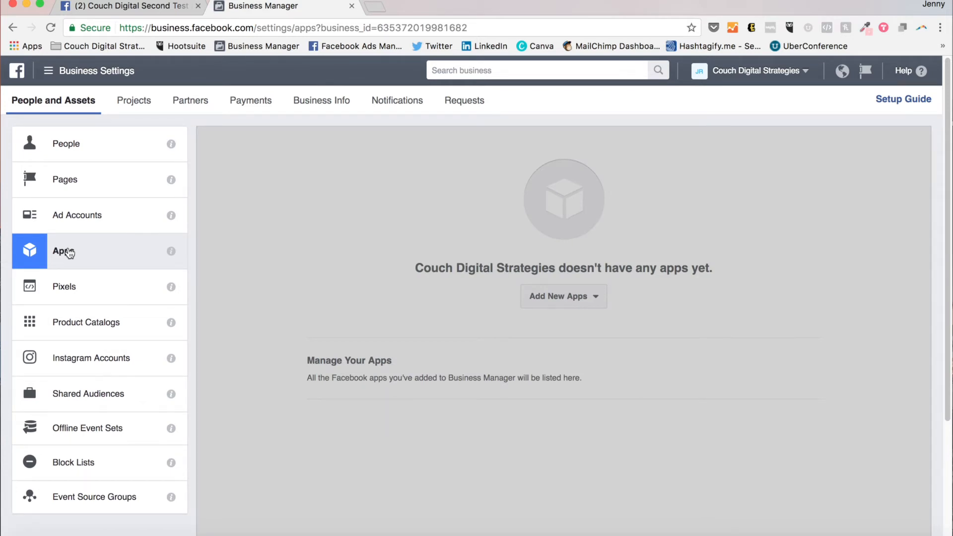
{"action": "left_click", "coordinate": [63, 287]}
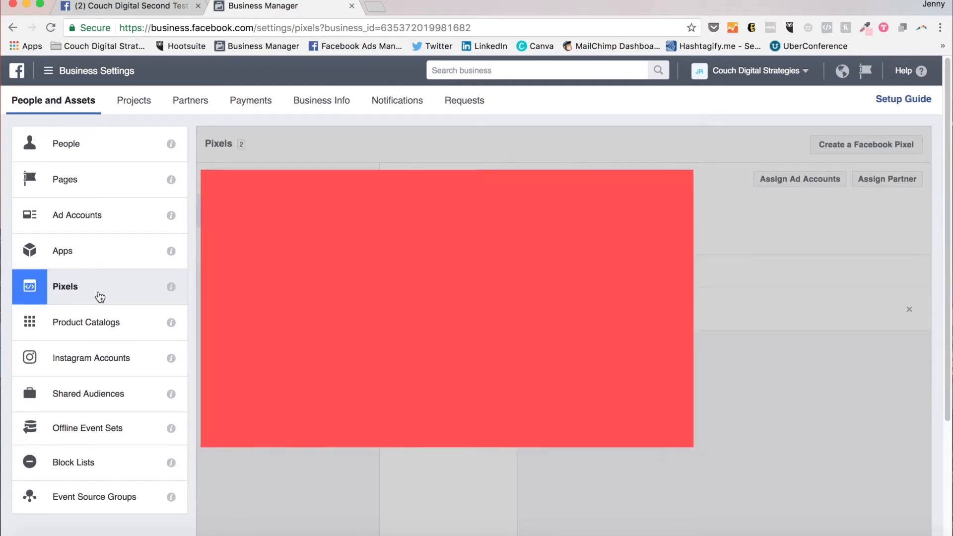
{"action": "left_click", "coordinate": [92, 332]}
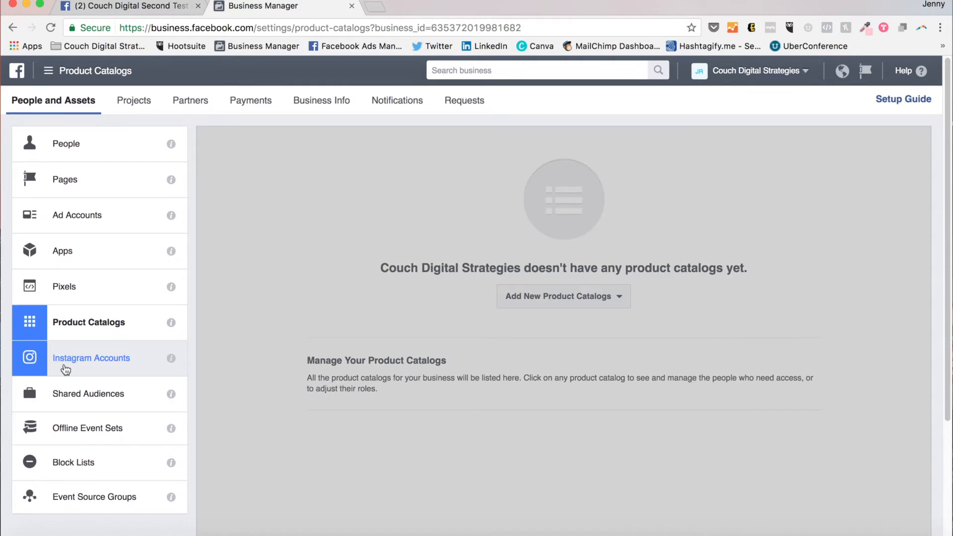
{"action": "left_click", "coordinate": [65, 370]}
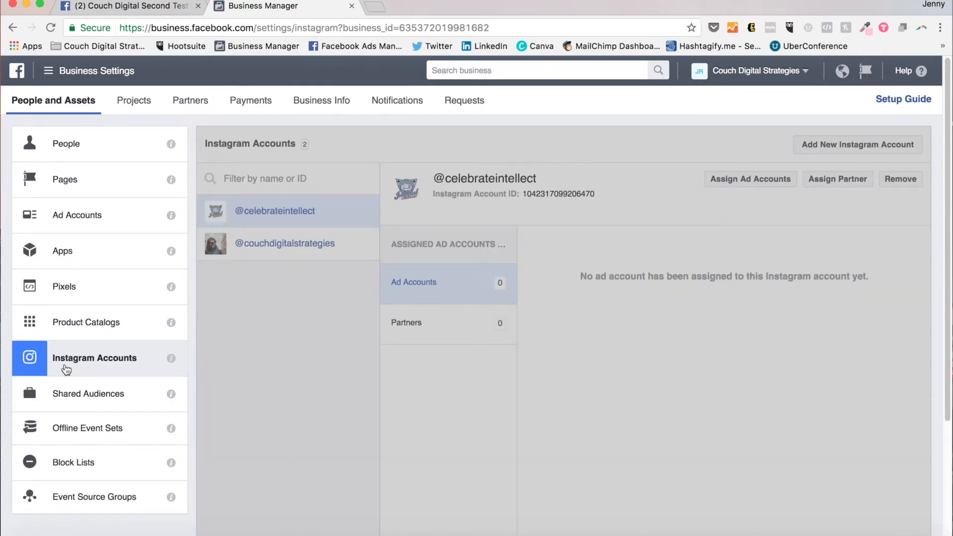
{"action": "left_click", "coordinate": [74, 397]}
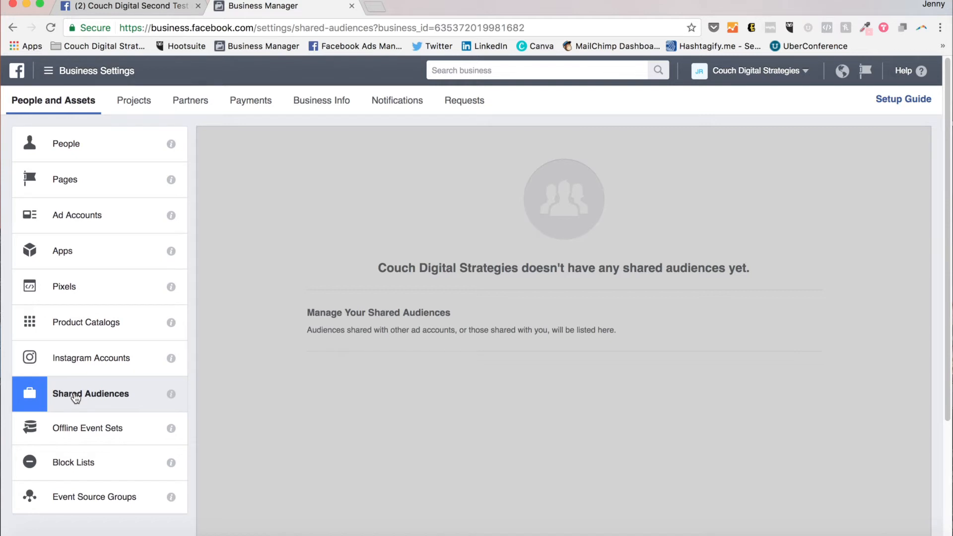
{"action": "left_click", "coordinate": [90, 430]}
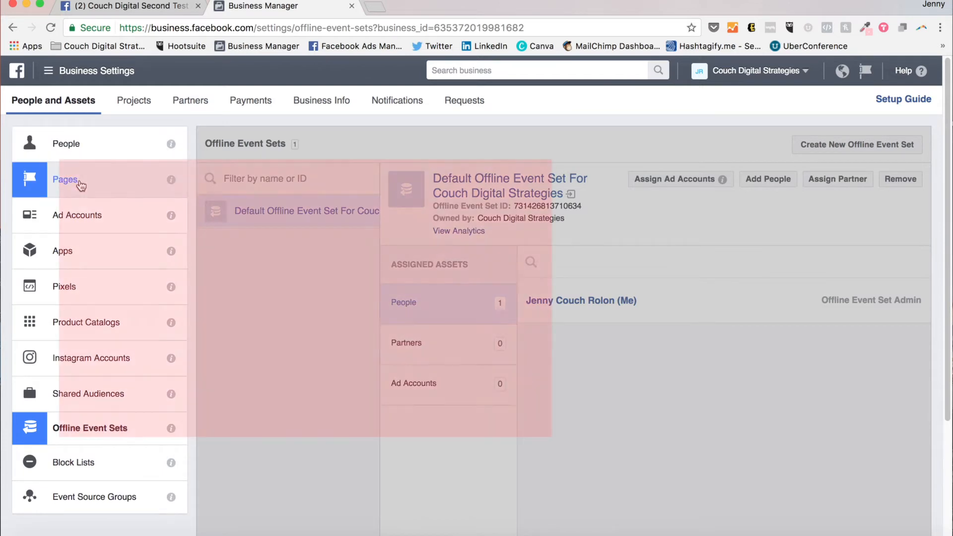
Add the already owned Facebook Page "Couch Digital Second Test Page" to the business's Pages
{"action": "left_click", "coordinate": [81, 185]}
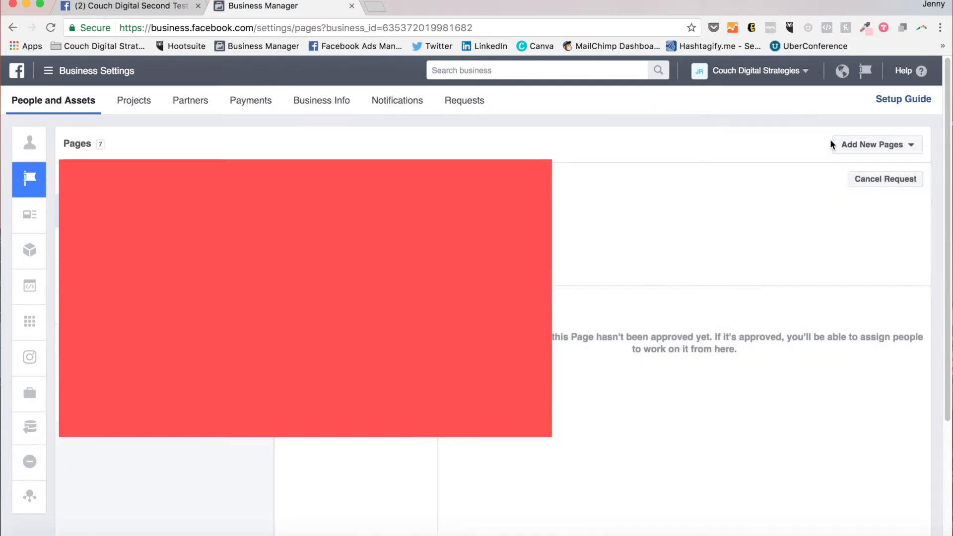
{"action": "left_click", "coordinate": [907, 144]}
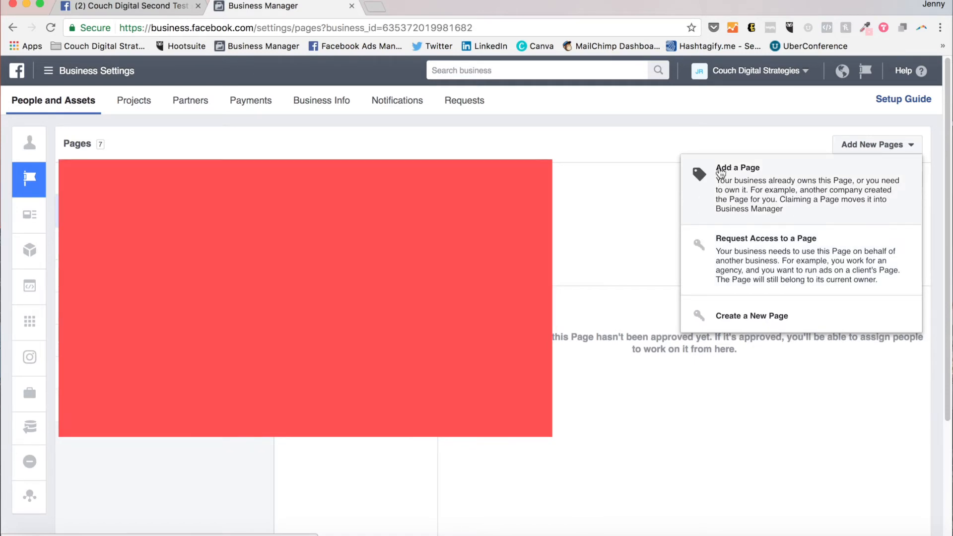
{"action": "left_click", "coordinate": [769, 200]}
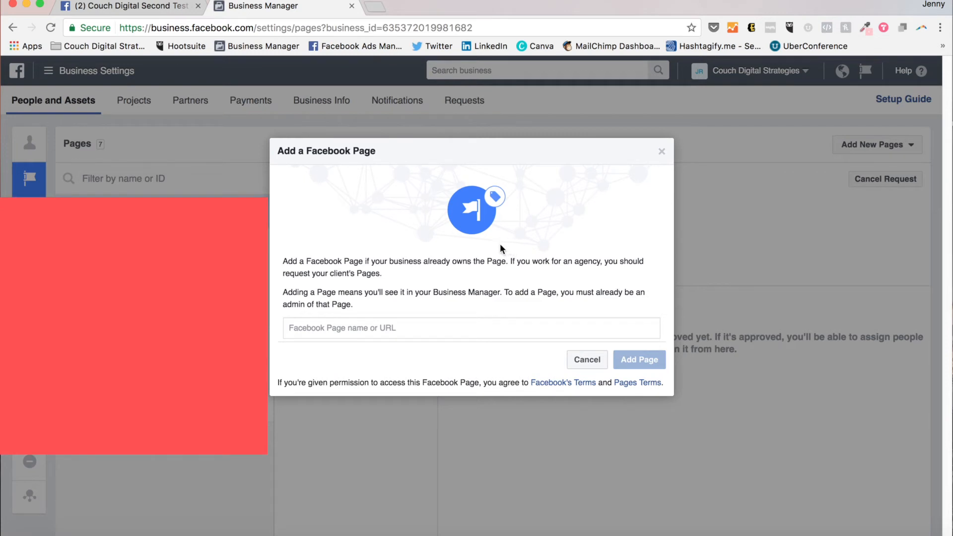
{"action": "left_click", "coordinate": [355, 325]}
{"action": "type", "text": "Couch"}
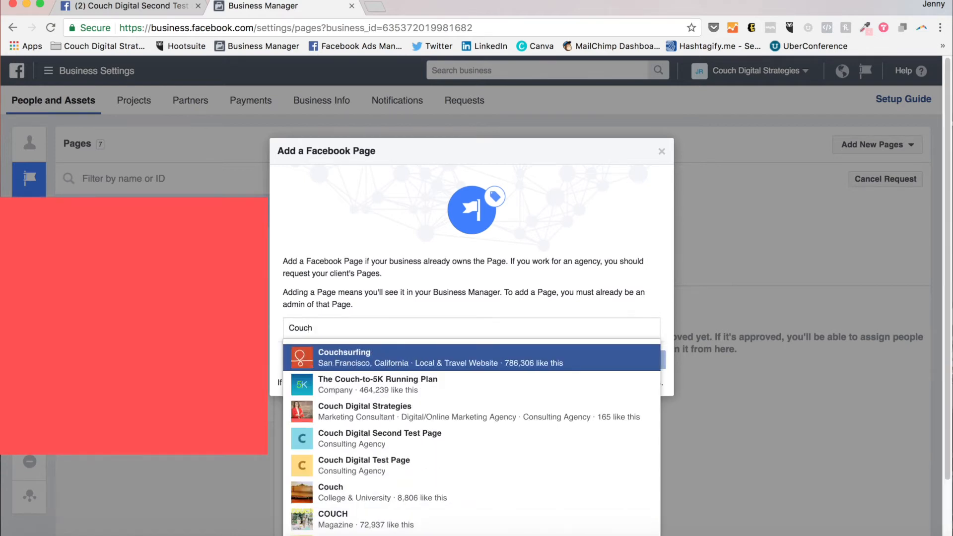
{"action": "type", "text": " Di"}
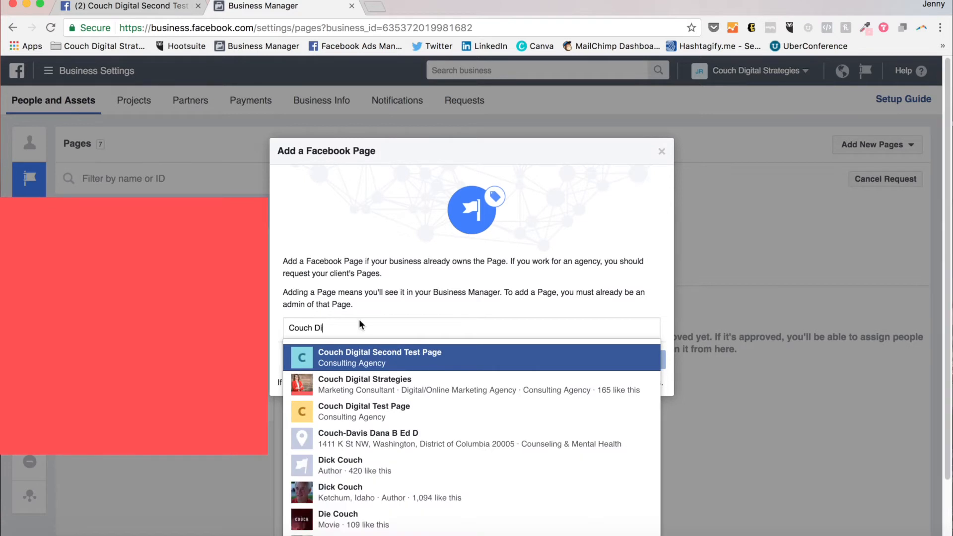
{"action": "left_click", "coordinate": [410, 357]}
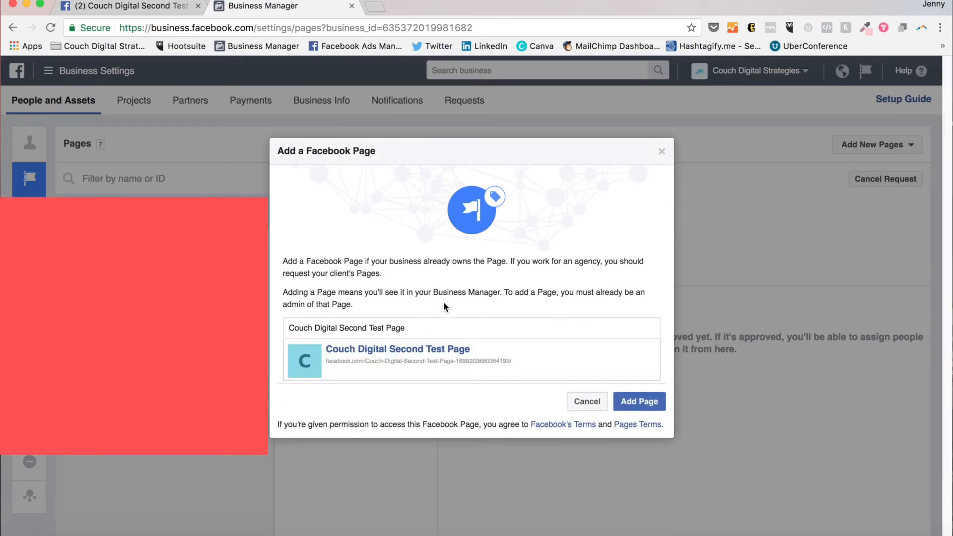
{"action": "left_click", "coordinate": [637, 402]}
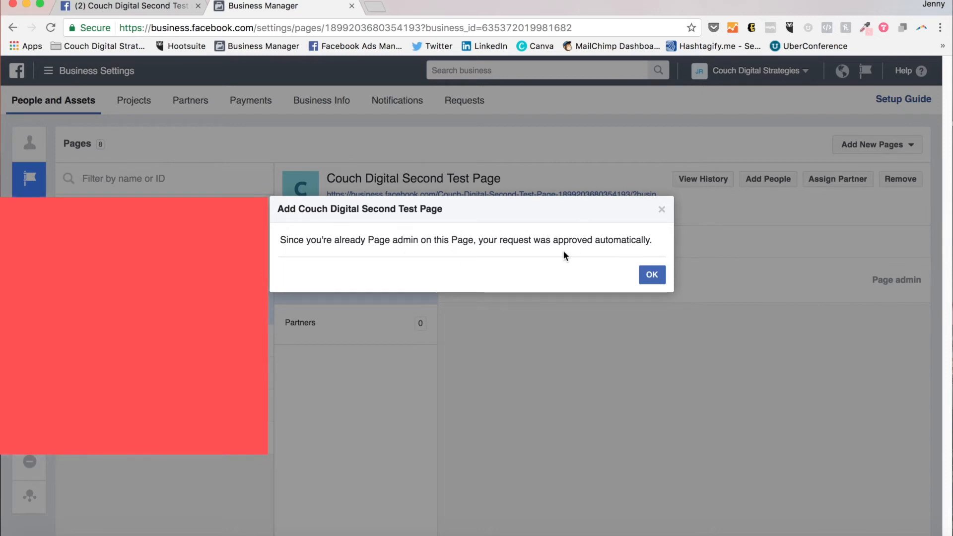
{"action": "left_click", "coordinate": [654, 277]}
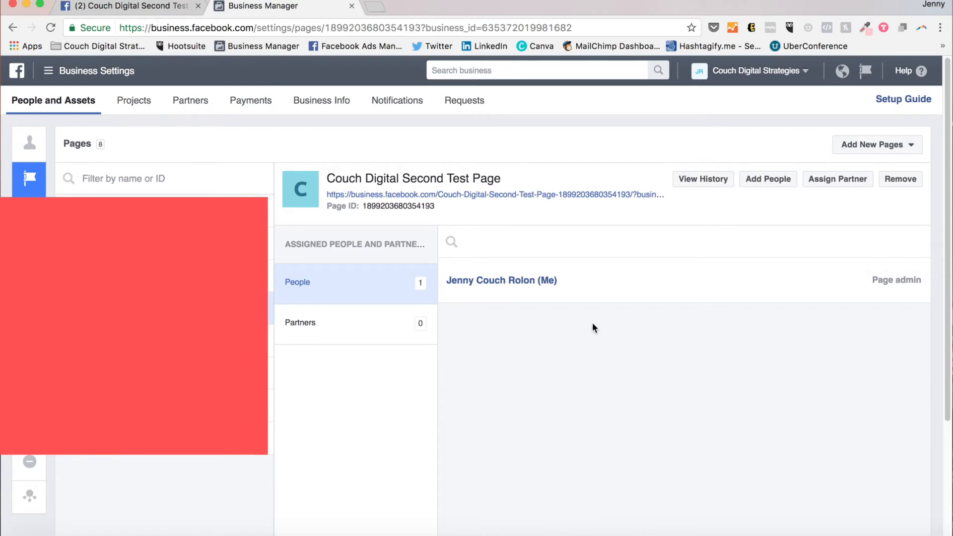
Review the default roles offered for adding people to Couch Digital Second Test Page, then leave without saving
{"action": "left_click", "coordinate": [761, 182]}
{"action": "left_click", "coordinate": [328, 156]}
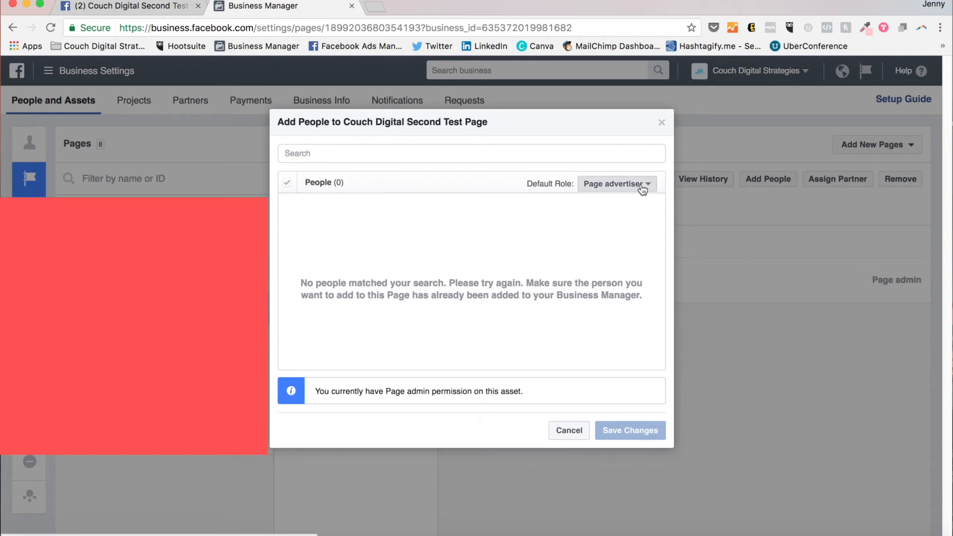
{"action": "left_click", "coordinate": [616, 184]}
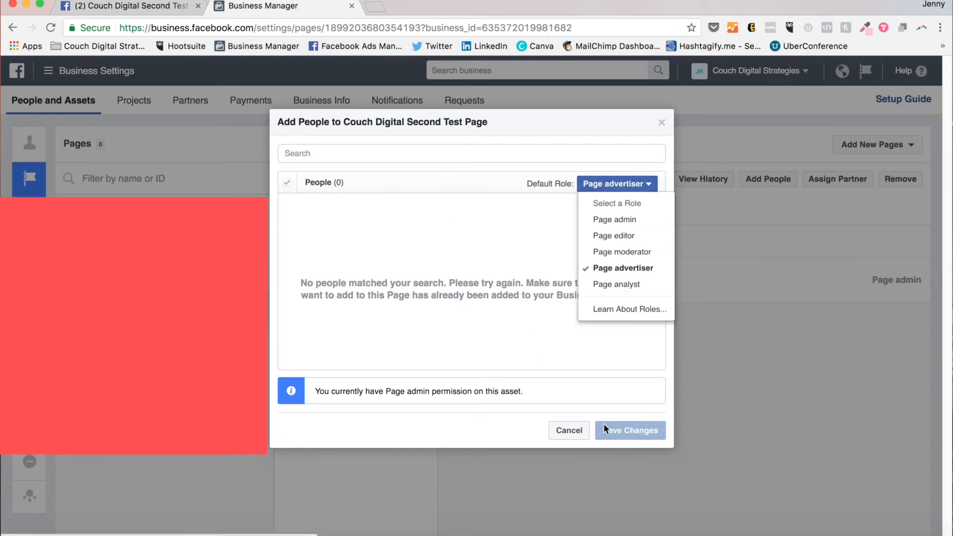
{"action": "left_click", "coordinate": [662, 122]}
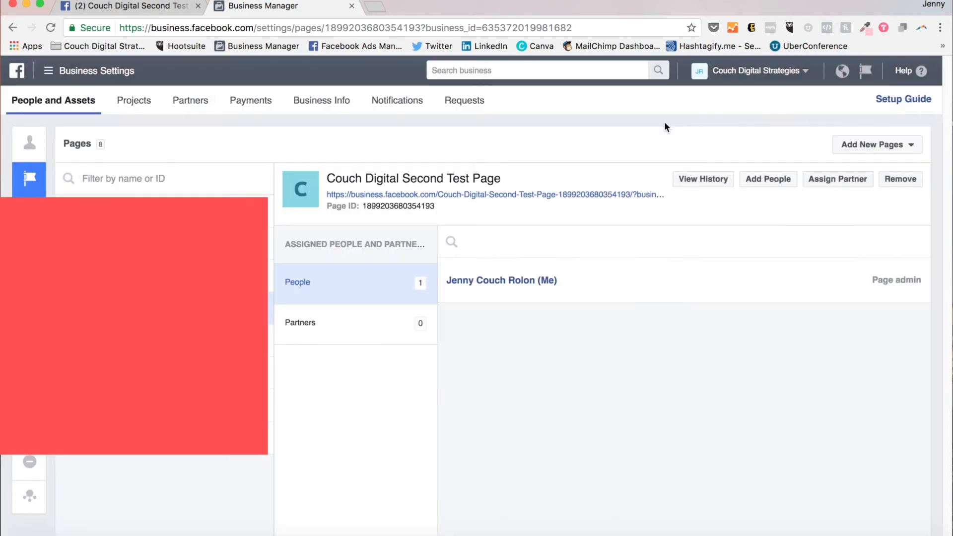
Review the roles and link-sharing options for assigning a partner to Couch Digital Second Test Page, without choosing a role
{"action": "left_click", "coordinate": [829, 187]}
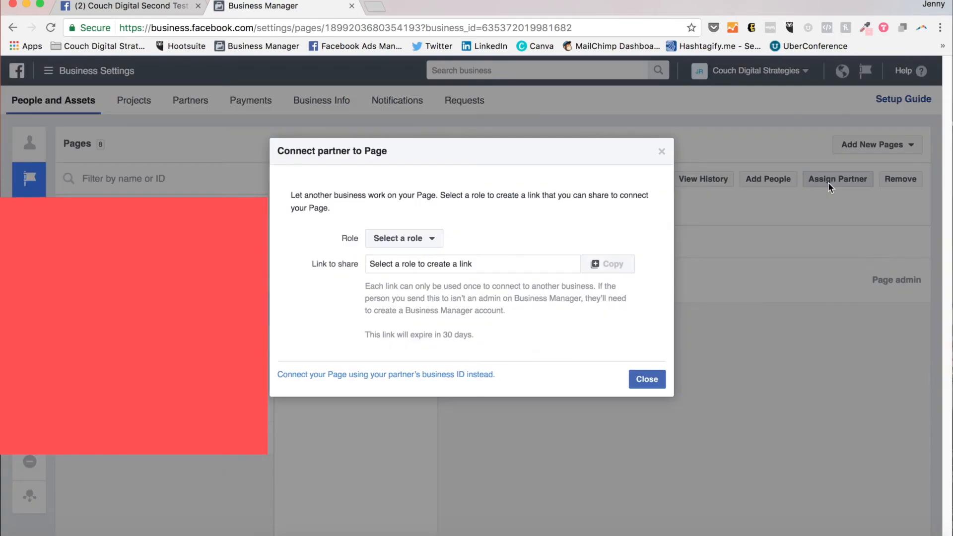
{"action": "left_click", "coordinate": [430, 241]}
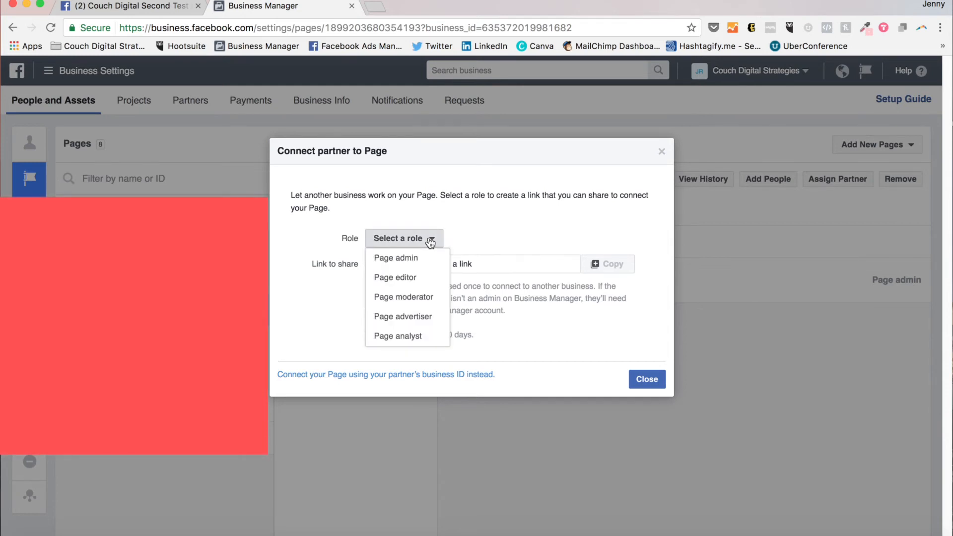
{"action": "left_click", "coordinate": [471, 213]}
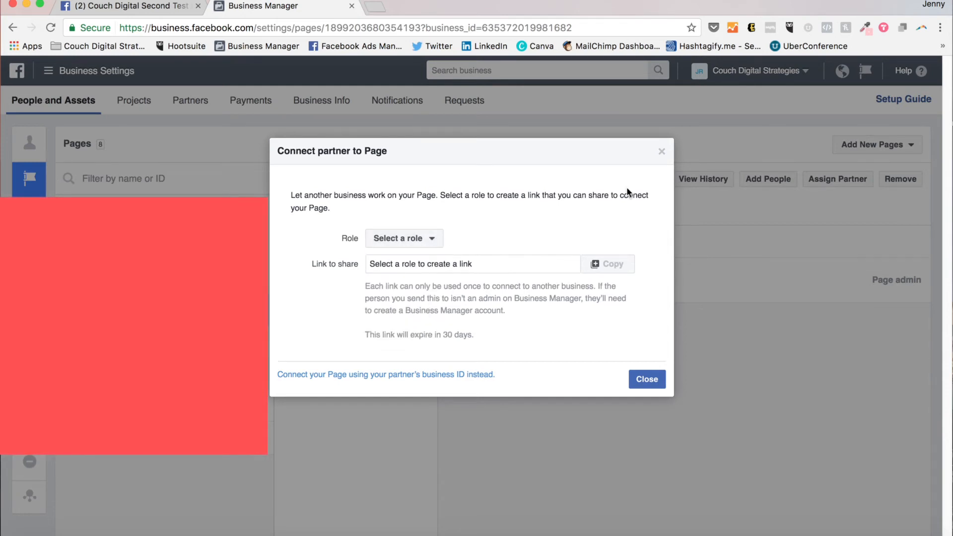
{"action": "left_click", "coordinate": [428, 238]}
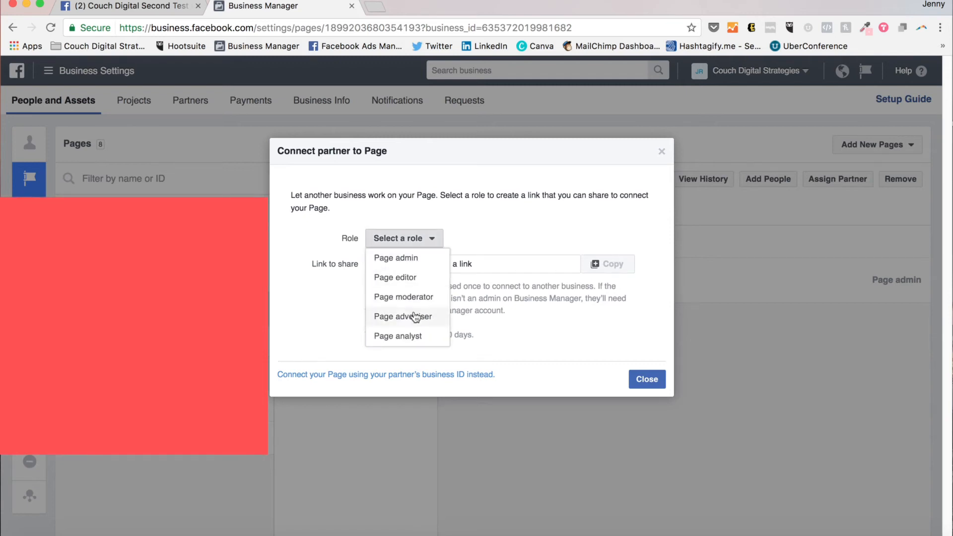
{"action": "left_click", "coordinate": [513, 208]}
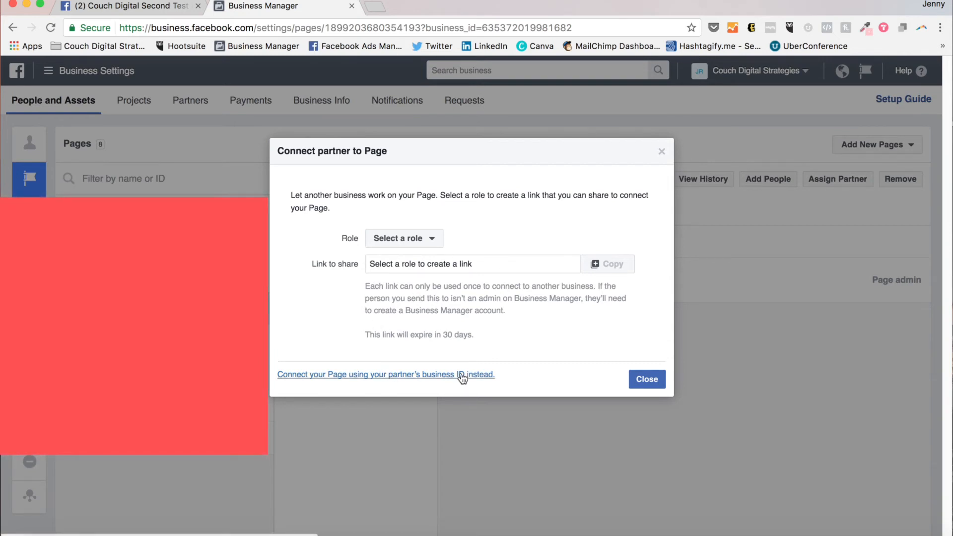
{"action": "left_click", "coordinate": [662, 153]}
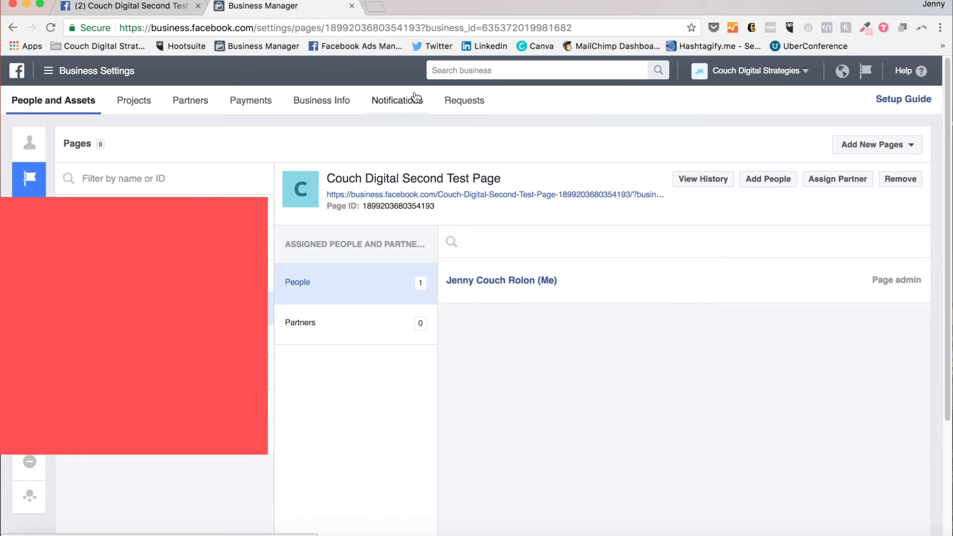
Read through the Business Manager Setup Guide, including its options for ad accounts, Pages and people
{"action": "mouse_move", "coordinate": [18, 123]}
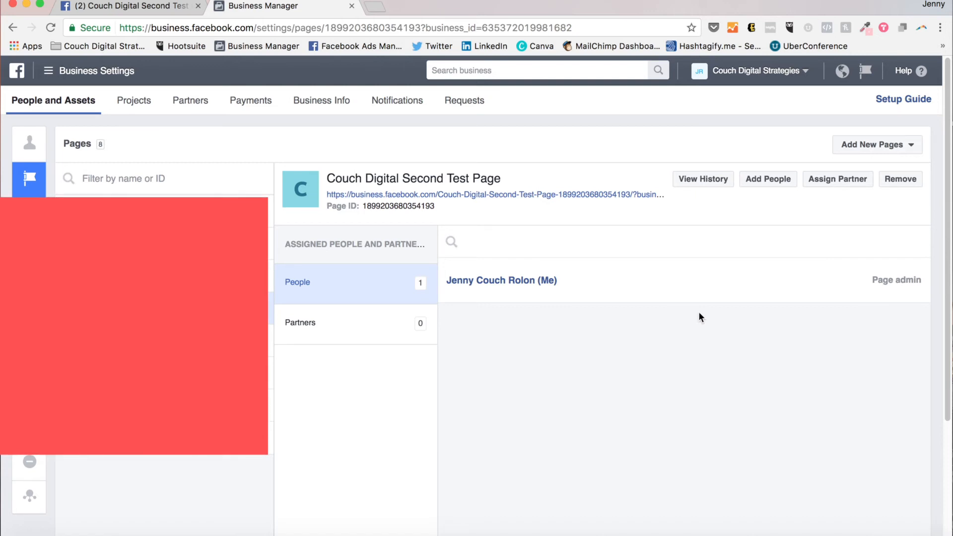
{"action": "left_click", "coordinate": [914, 109]}
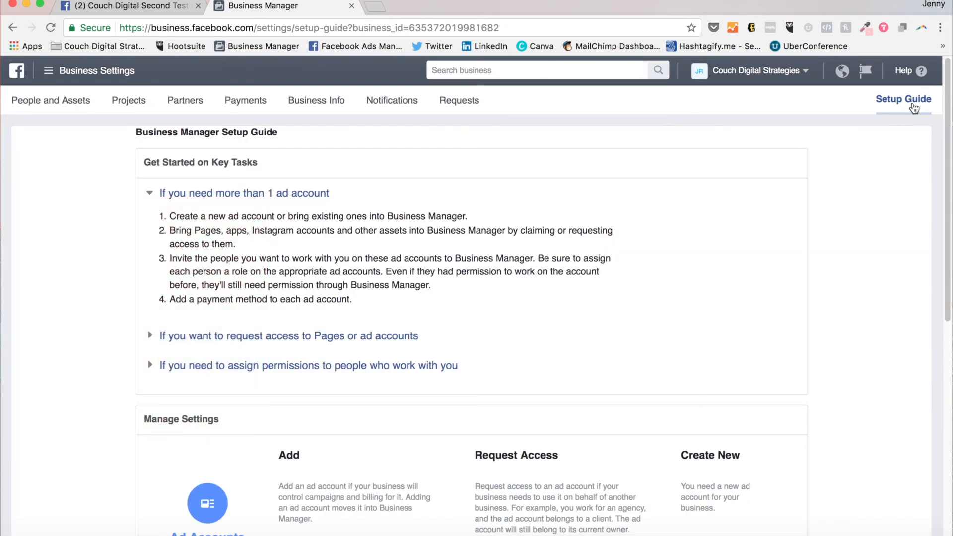
{"action": "scroll", "coordinate": [616, 218], "scroll_direction": "down", "scroll_amount": 8}
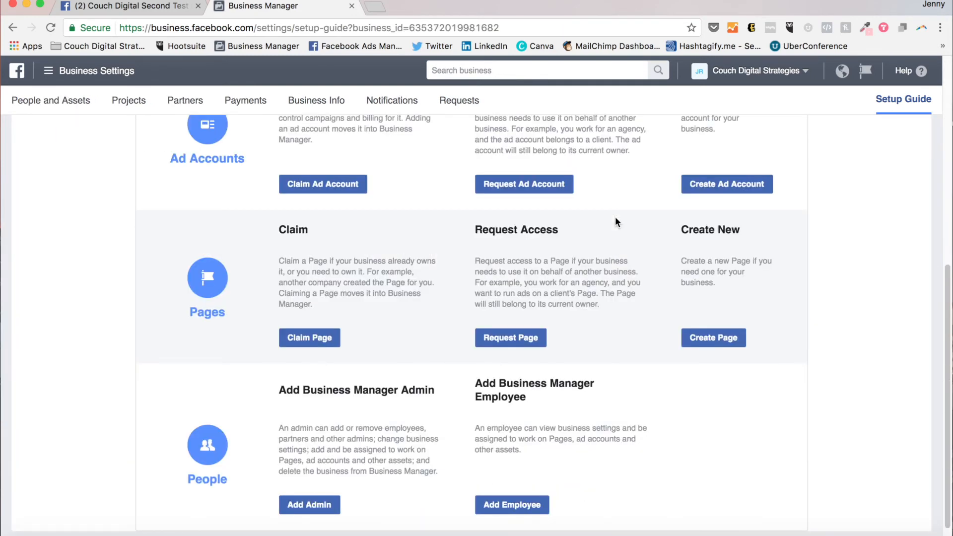
{"action": "scroll", "coordinate": [615, 217], "scroll_direction": "down", "scroll_amount": 1}
{"action": "scroll", "coordinate": [615, 216], "scroll_direction": "up", "scroll_amount": 8}
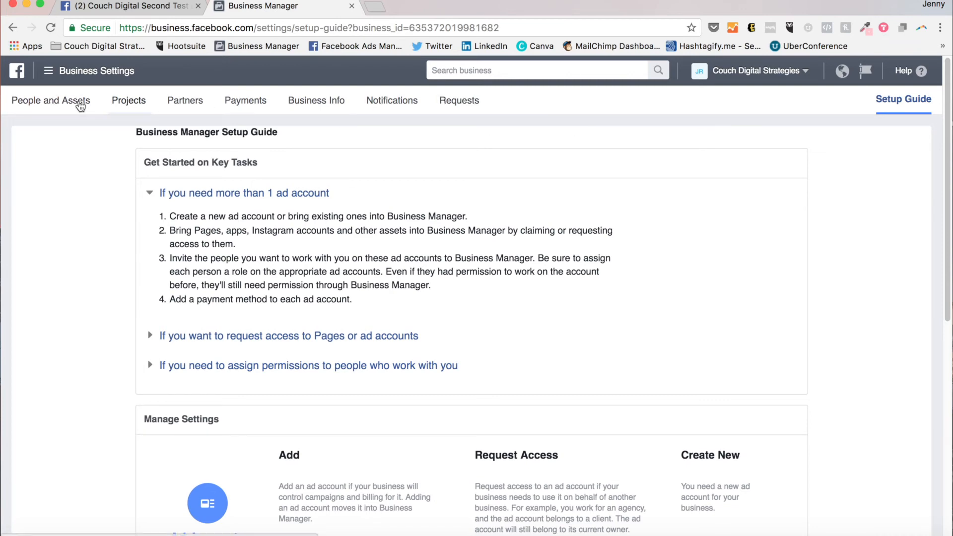
Return to the business's people and assets and review which business or personal ad accounts can be switched to, without switching
{"action": "left_click", "coordinate": [34, 103]}
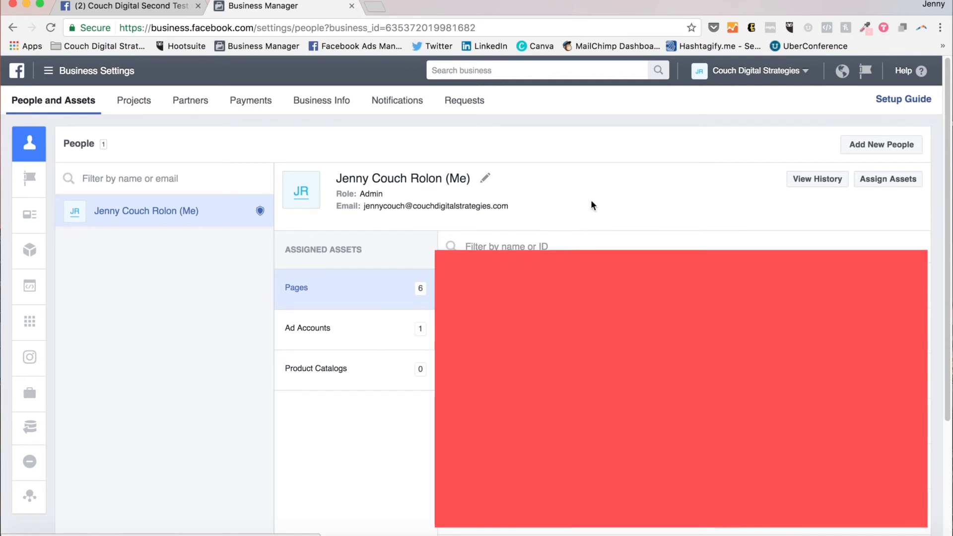
{"action": "left_click", "coordinate": [806, 72]}
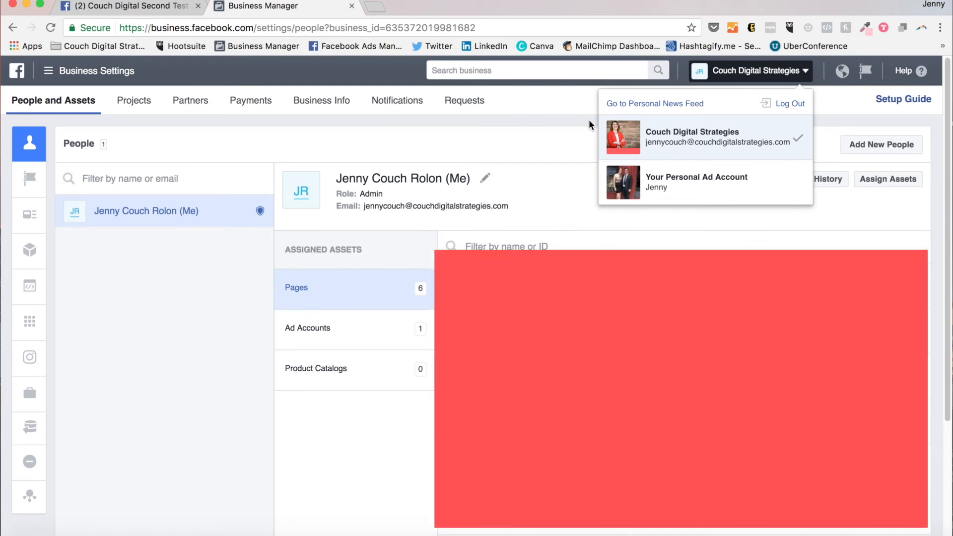
{"action": "left_click", "coordinate": [549, 117]}
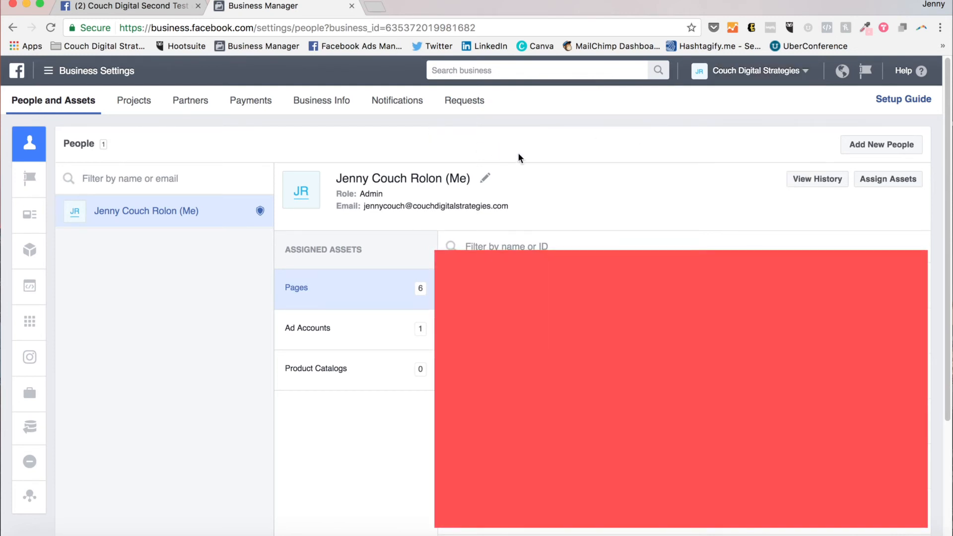
Look through the full list of business tools and open Ads Manager from the frequently used ones
{"action": "left_click", "coordinate": [51, 72]}
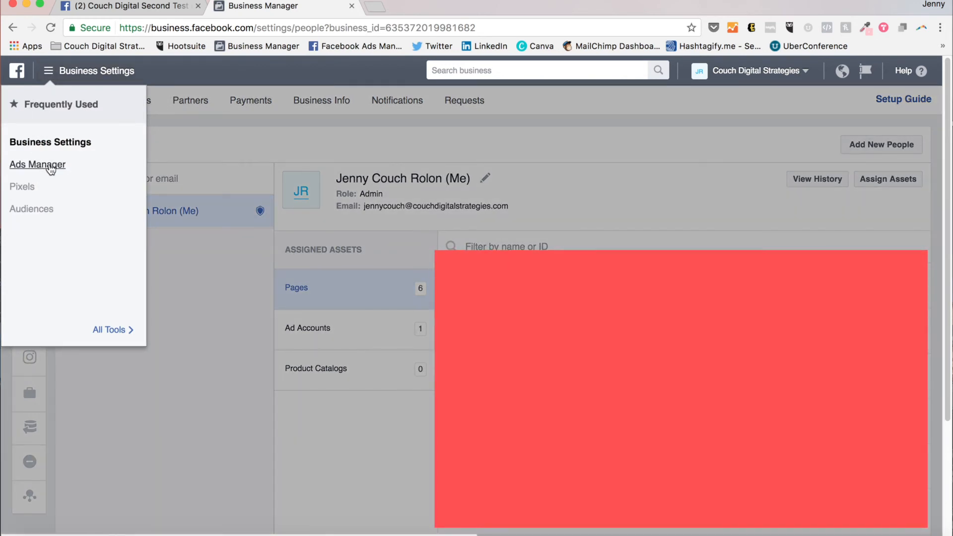
{"action": "left_click", "coordinate": [50, 73]}
{"action": "left_click", "coordinate": [49, 72]}
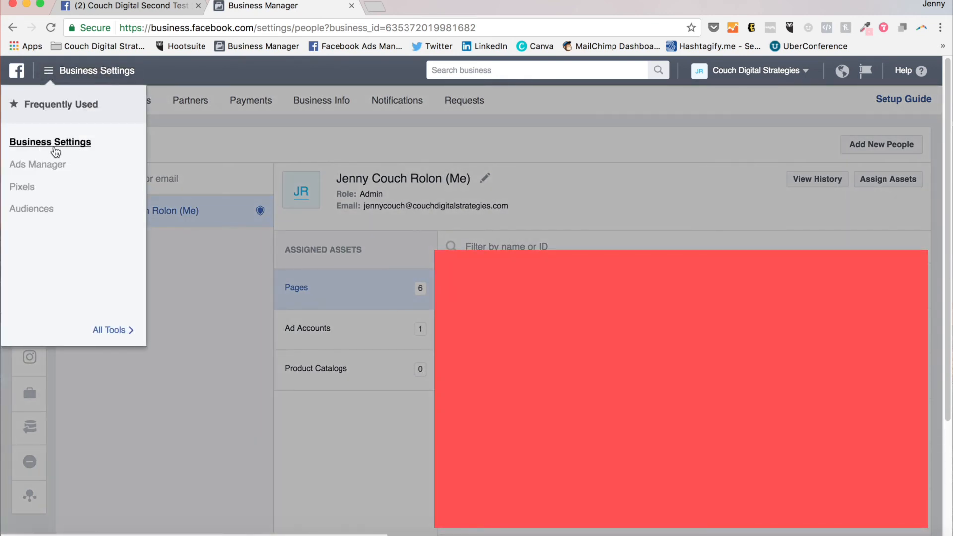
{"action": "mouse_move", "coordinate": [120, 332]}
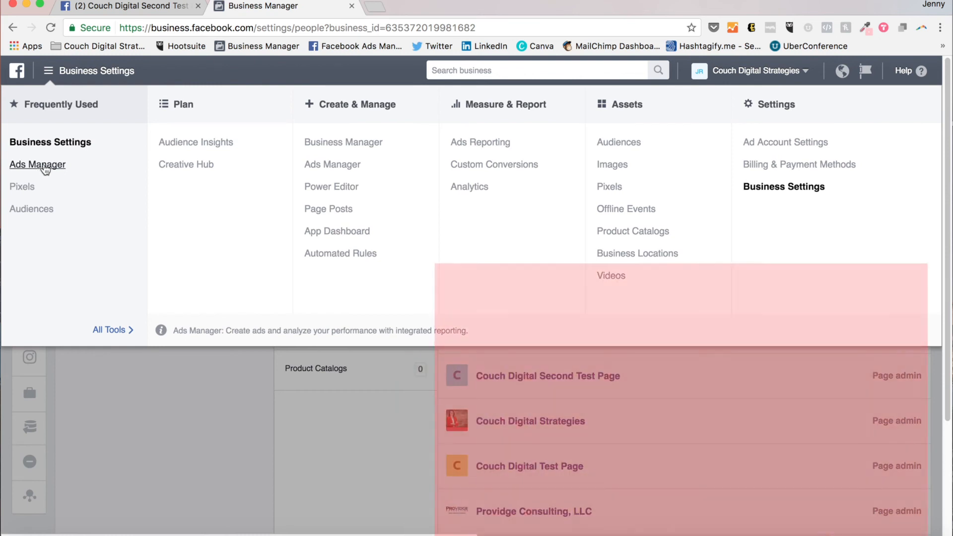
{"action": "left_click", "coordinate": [45, 165]}
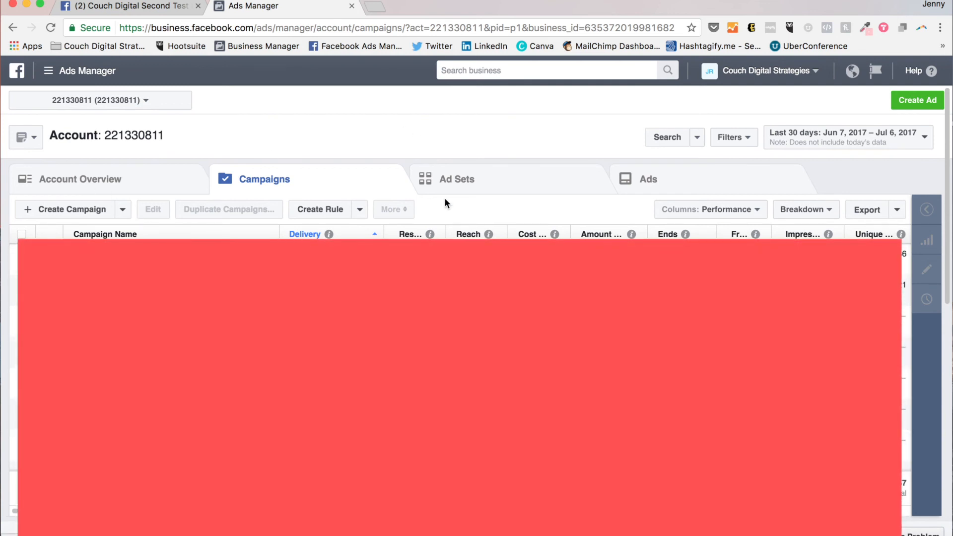
View the ad account's overview and its campaigns, and start creating a new ad at the marketing objective choice
{"action": "left_click", "coordinate": [120, 179]}
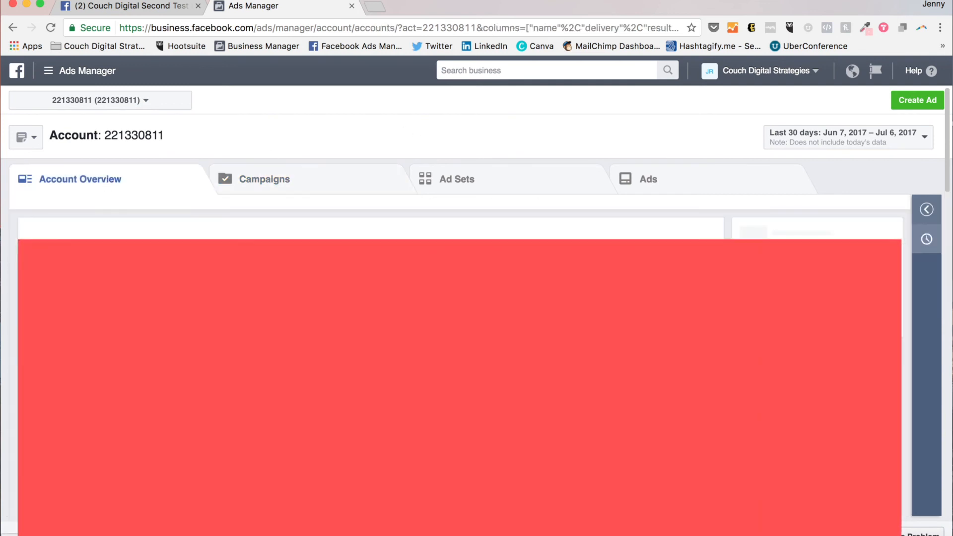
{"action": "left_click", "coordinate": [331, 187]}
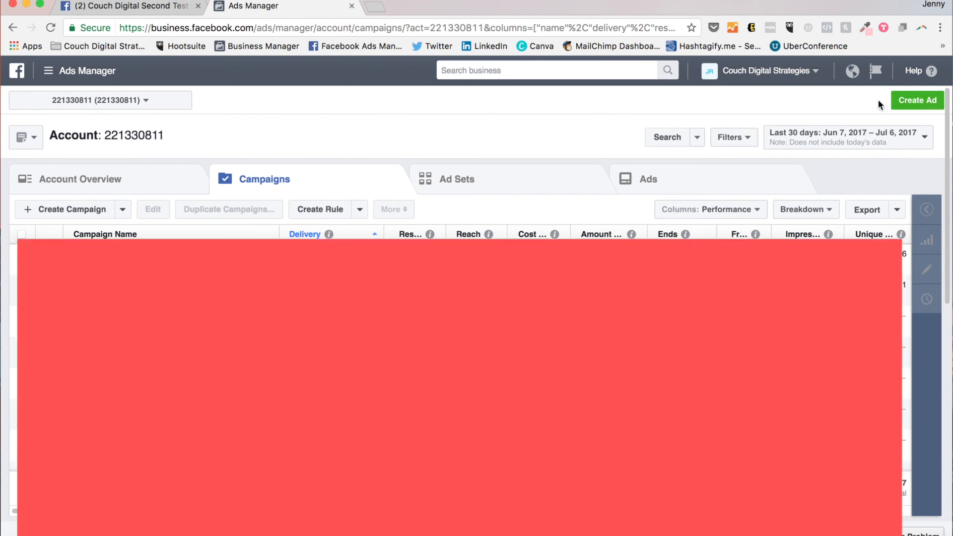
{"action": "left_click", "coordinate": [905, 101]}
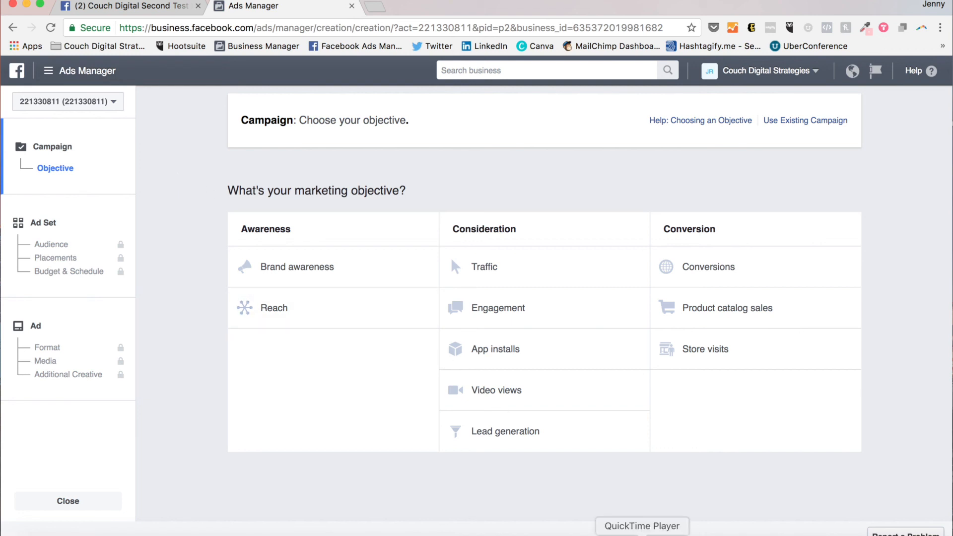
{"action": "right_click", "coordinate": [646, 535]}
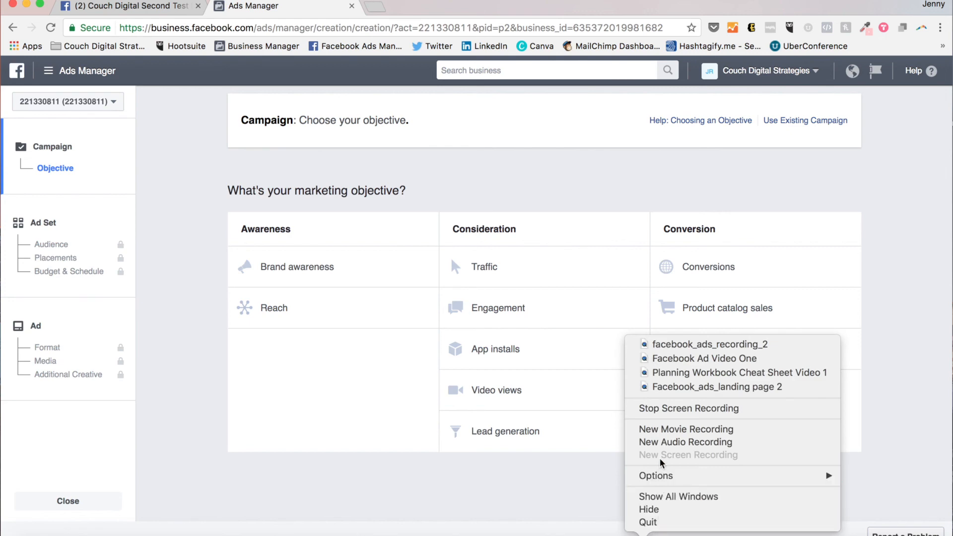